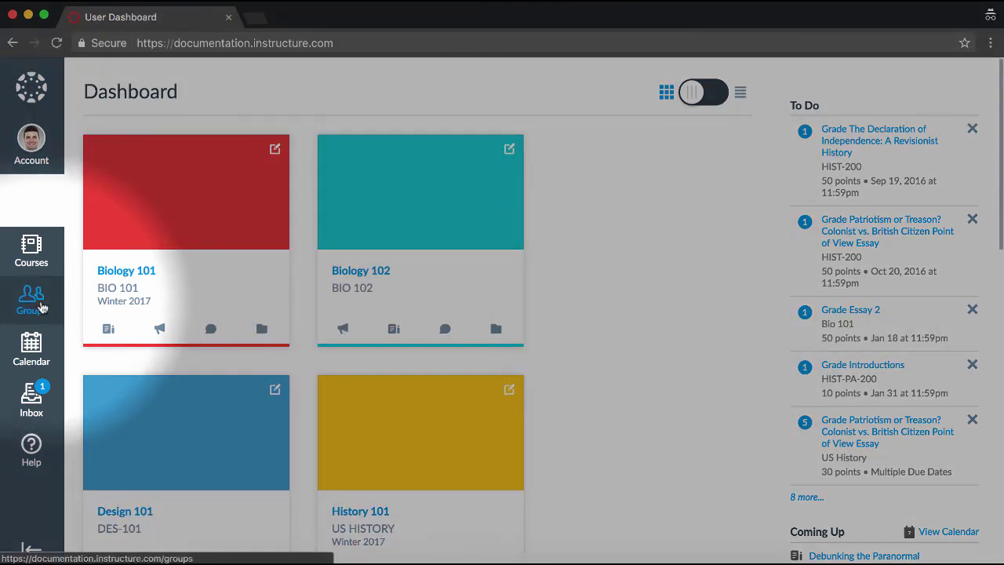
Leave the groups list, enter the Biology 101 course and view its People roster
click(32, 298)
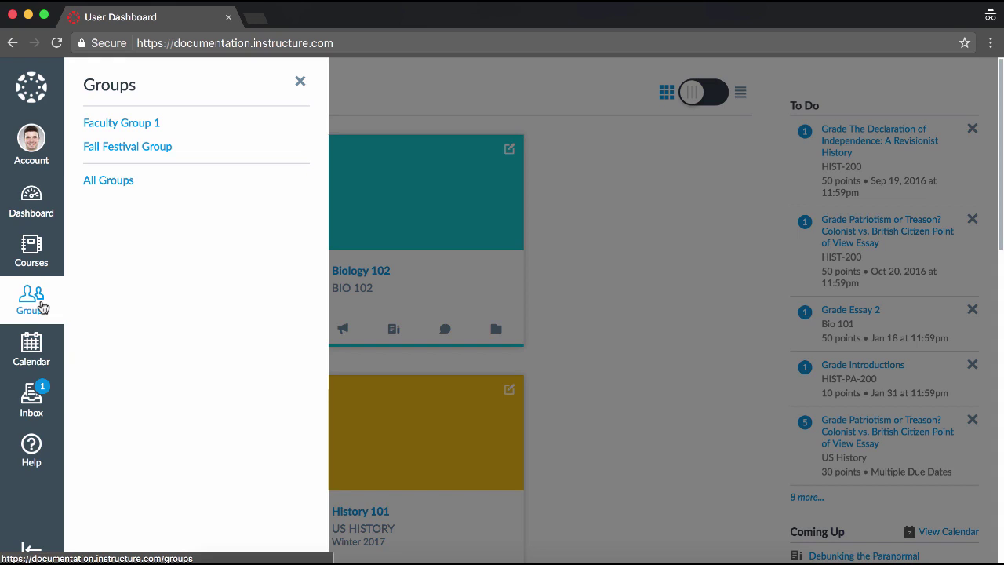
click(42, 308)
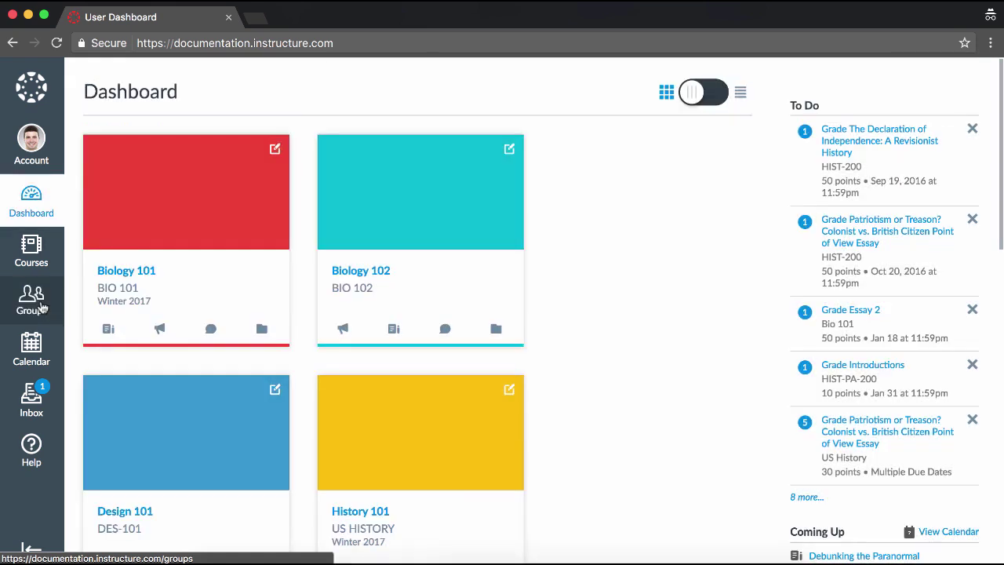
click(110, 275)
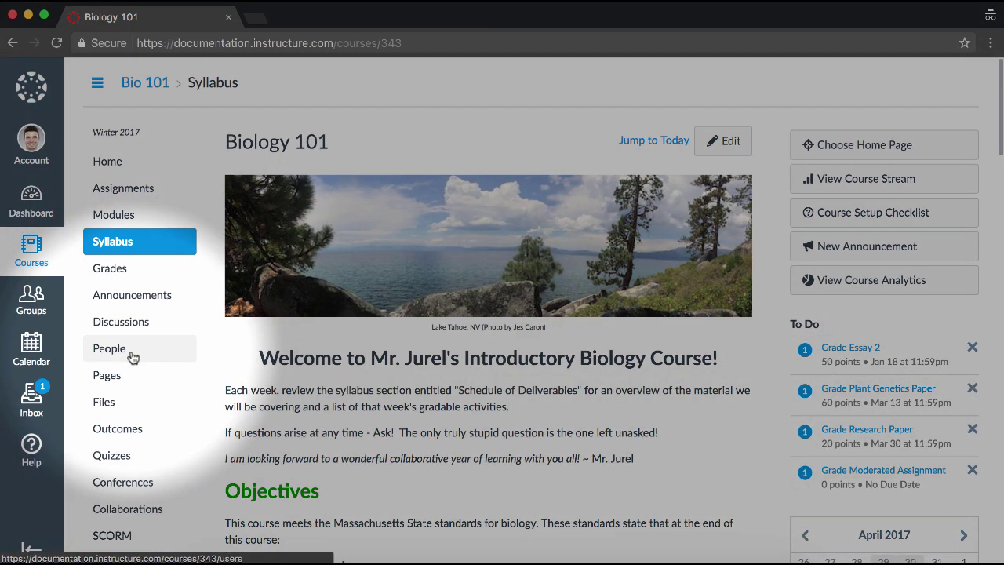
click(132, 357)
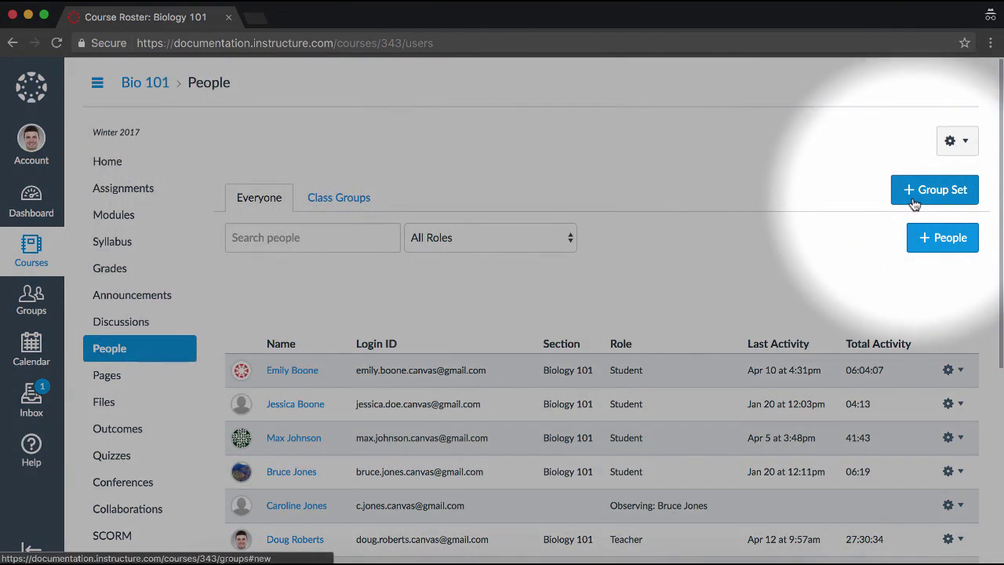
Start a 'Research Groups' group set with self sign-up, same-section rule, 3 groups, limit 4 members
click(914, 201)
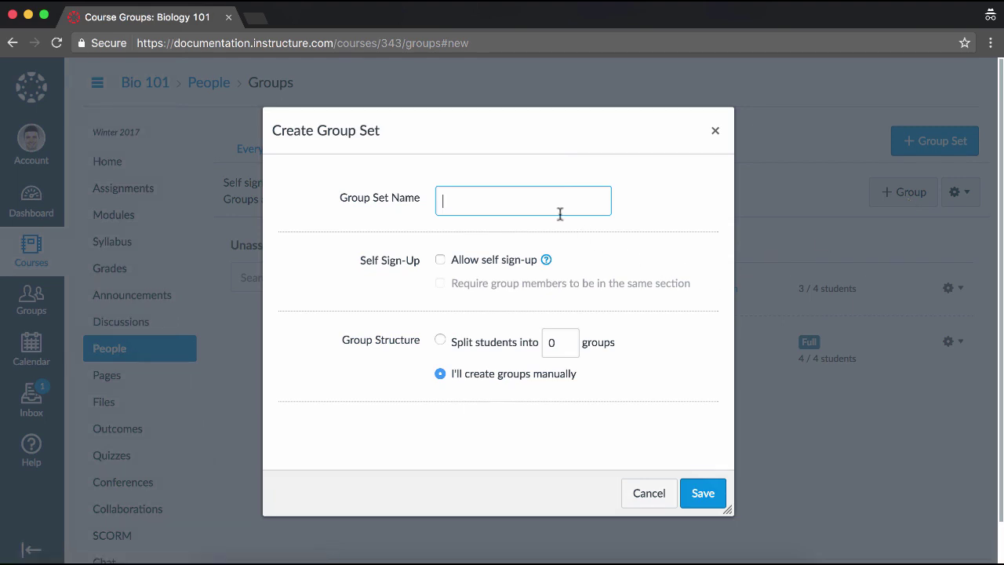
text(Research Groups)
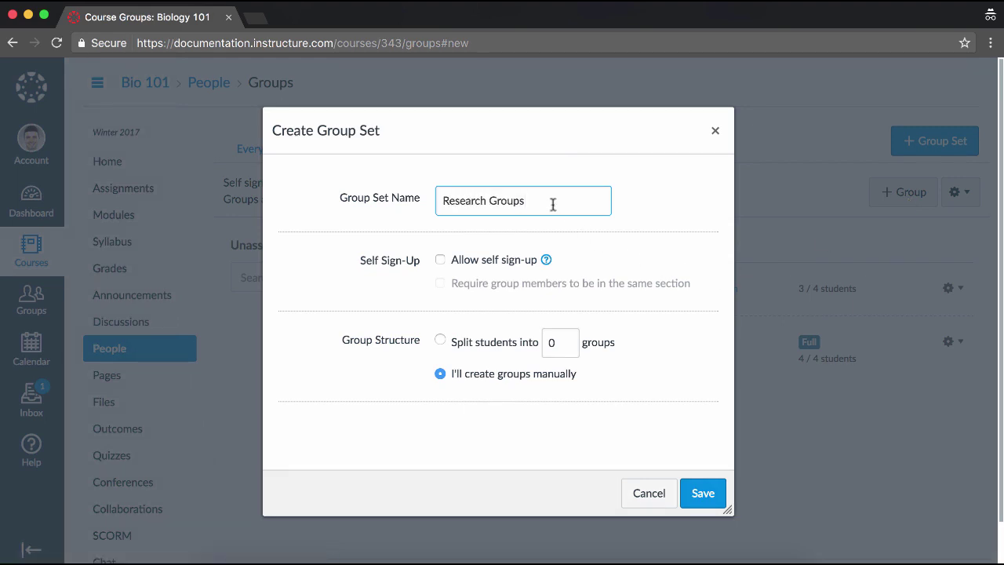
click(440, 261)
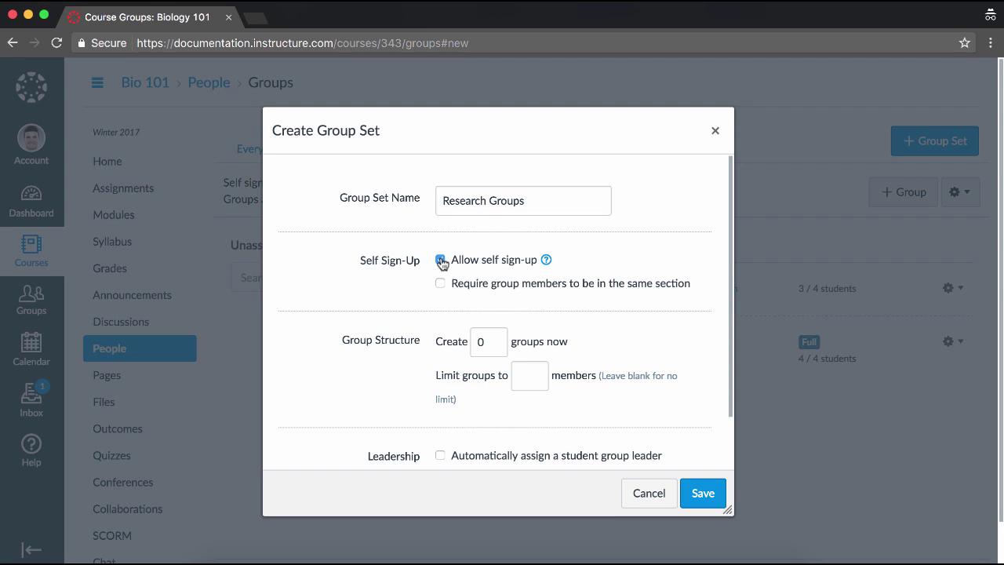
click(440, 284)
double_click(479, 342)
text(3)
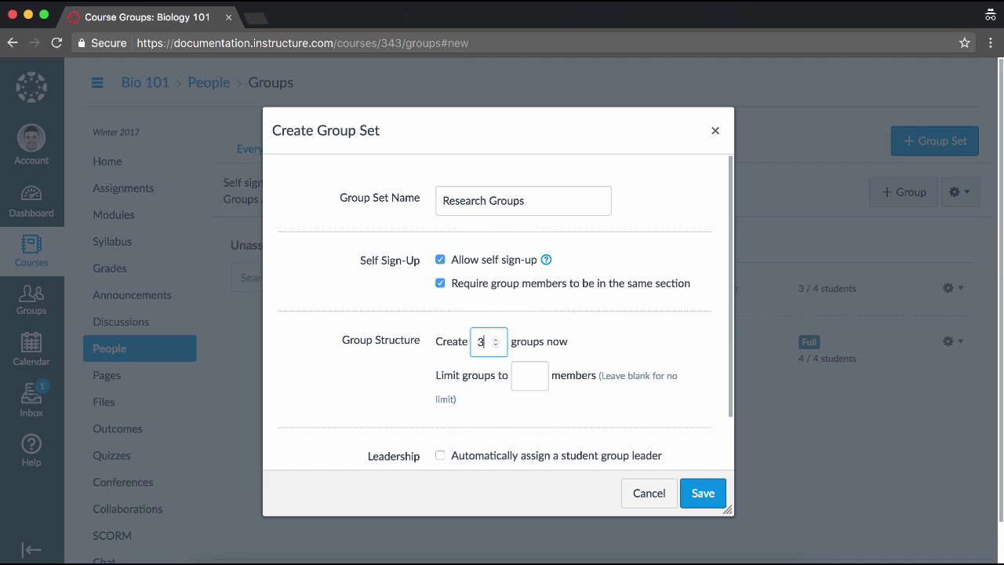
click(520, 376)
text(4)
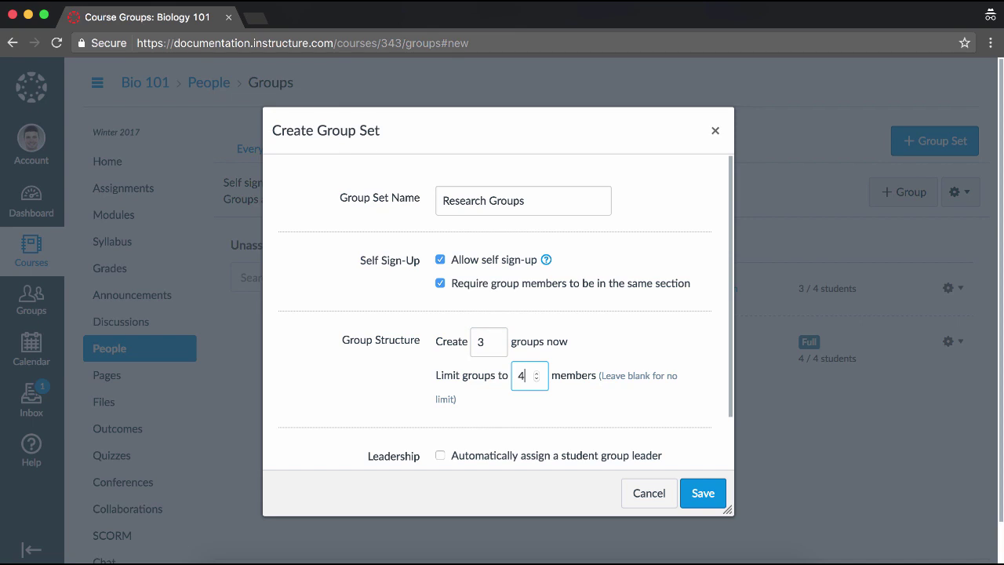
Enable automatically assigning a student group leader in the Research Groups form
scroll(506, 367, down, 3)
click(440, 340)
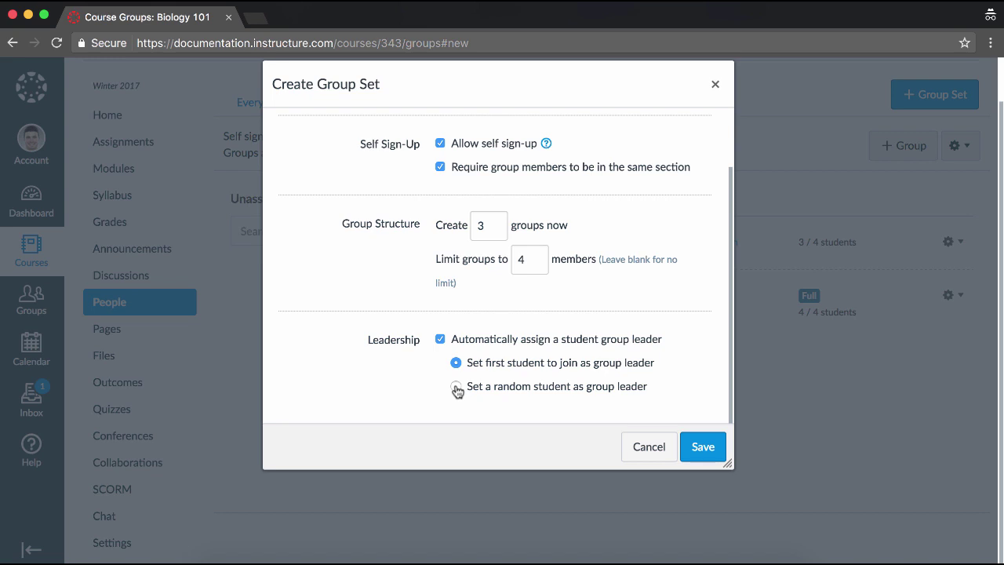
scroll(457, 390, up, 3)
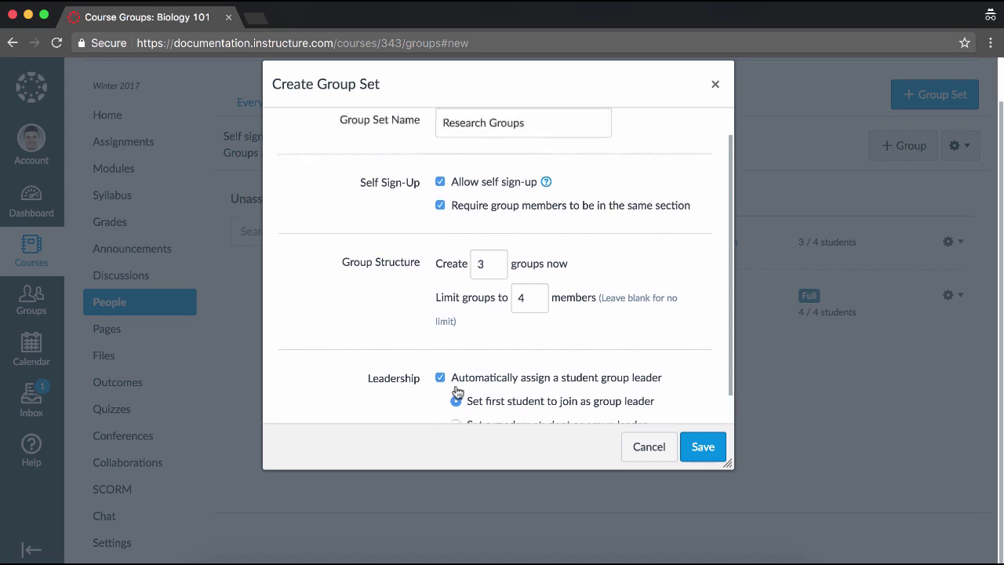
Turn off self sign-up, try splitting students into 3 groups, then revert to manual group creation
click(440, 252)
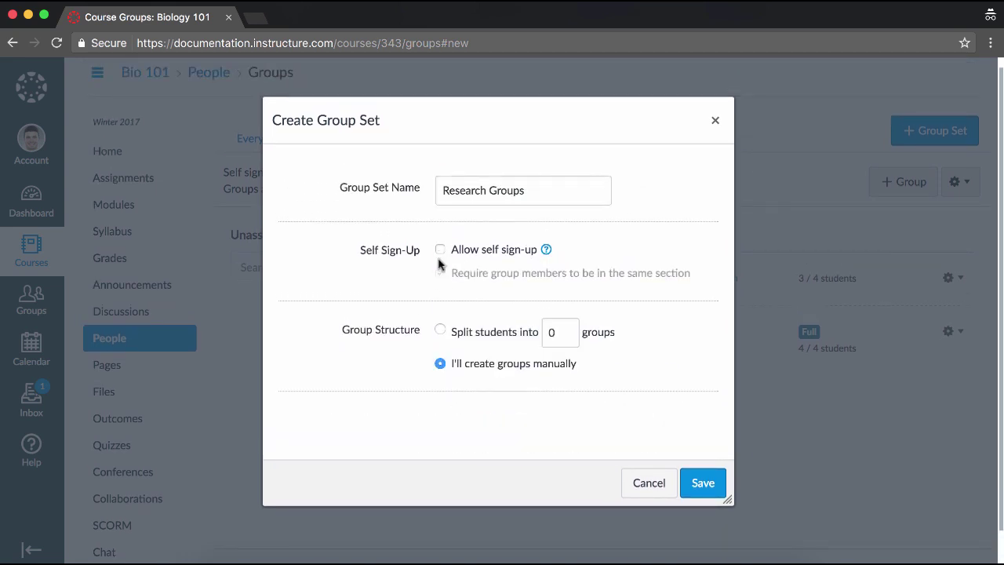
click(440, 330)
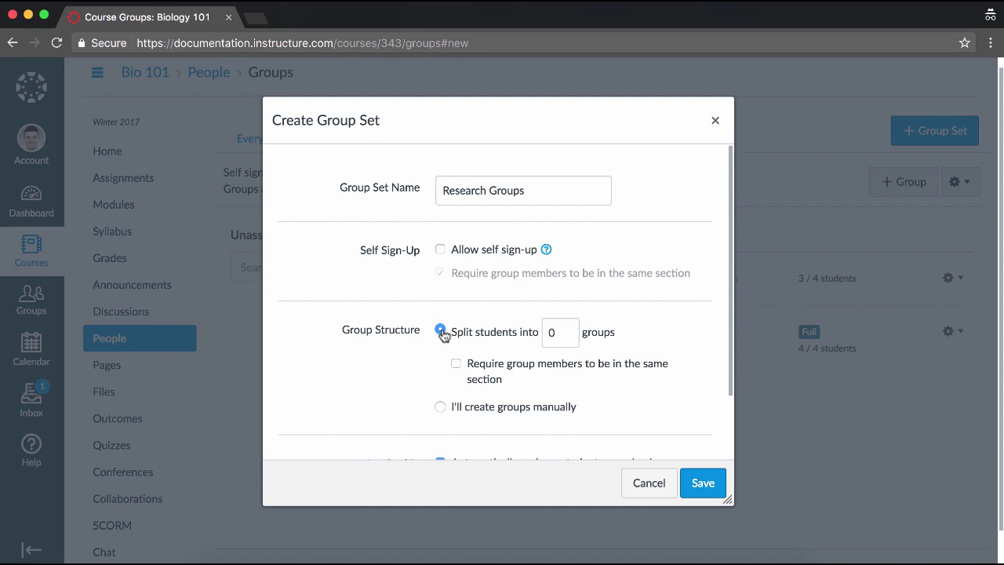
double_click(552, 332)
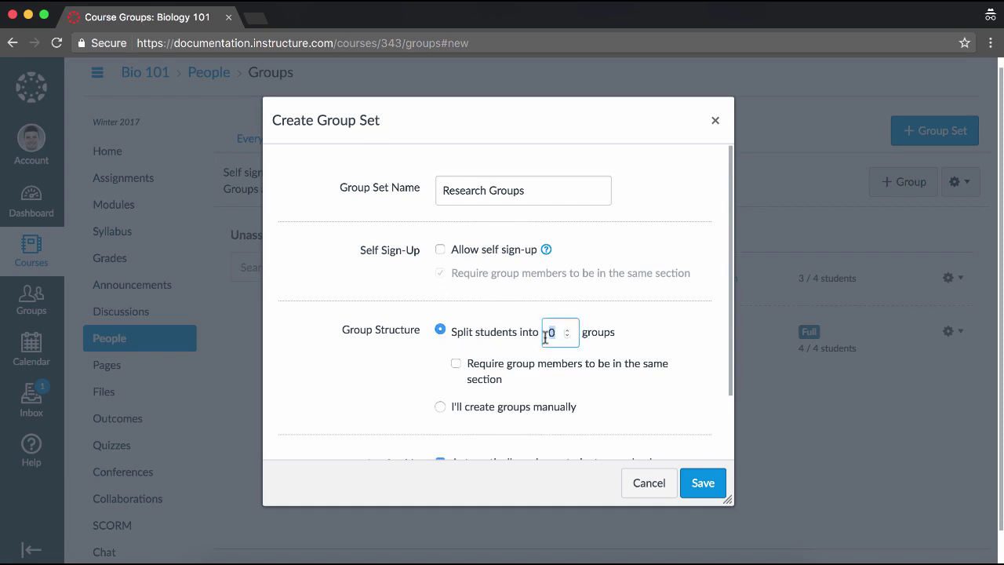
text(3)
click(441, 407)
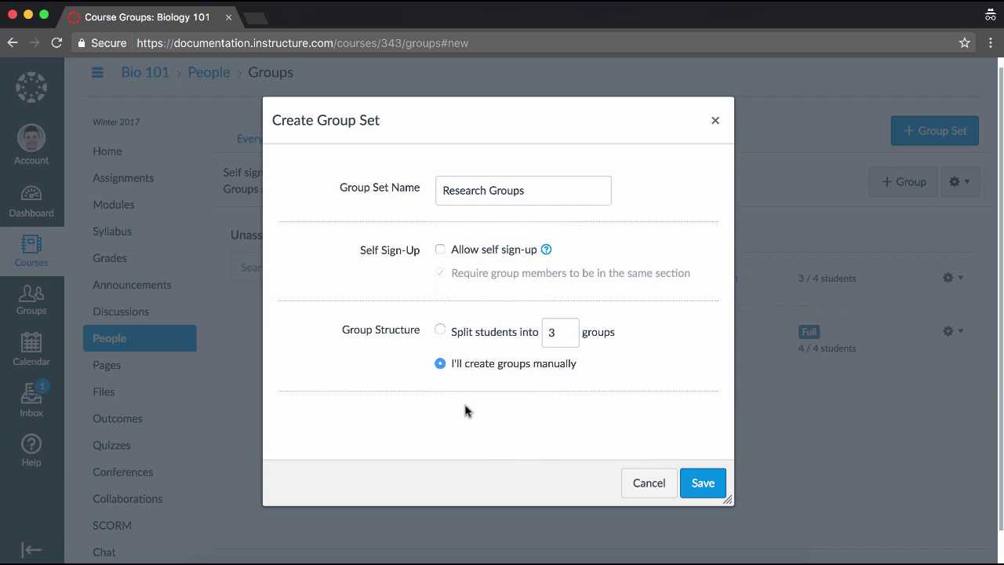
Save the Research Groups group set
click(702, 491)
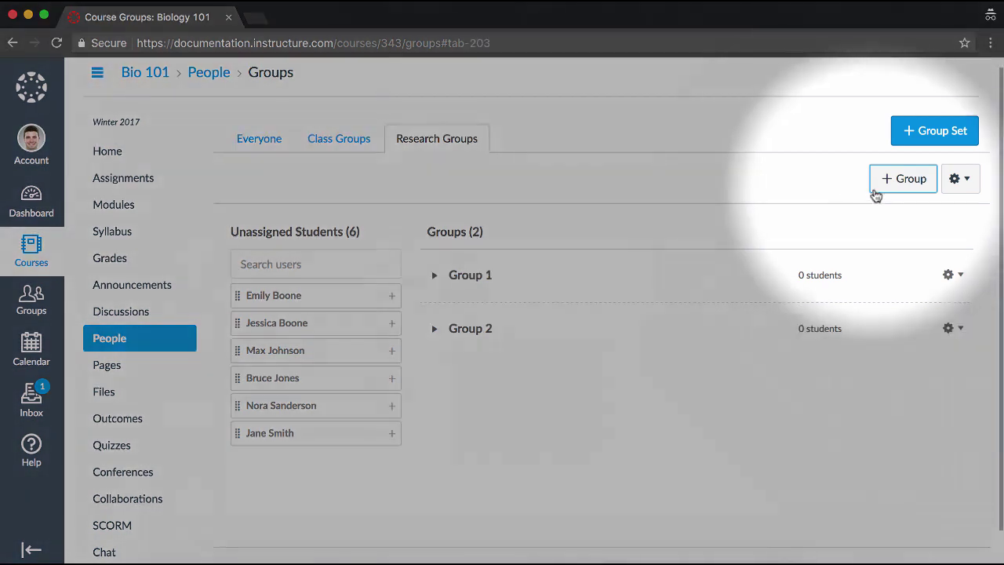
Add a group named 'Group 3' with no member limit to Research Groups
click(892, 187)
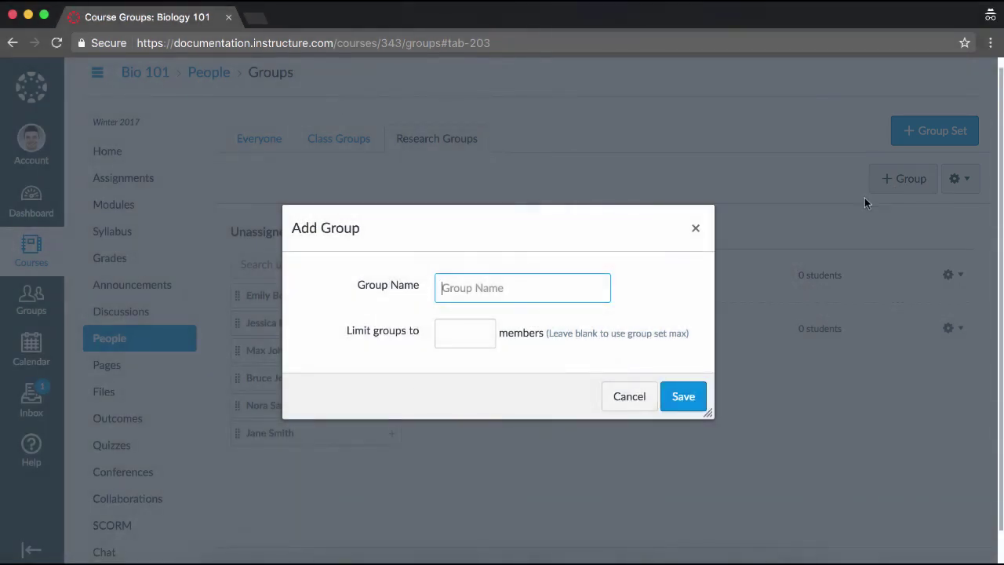
text(Group 3)
click(471, 335)
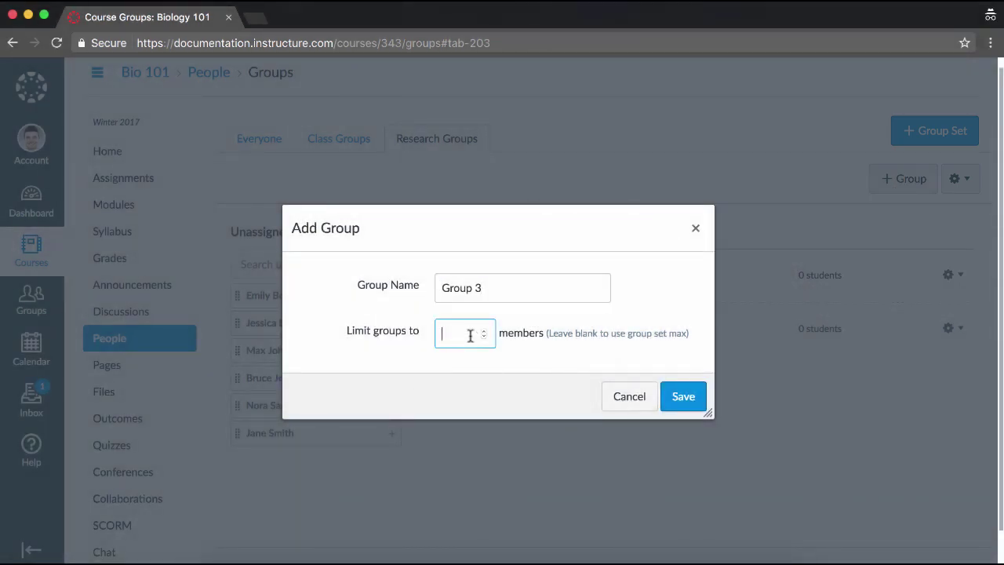
click(679, 397)
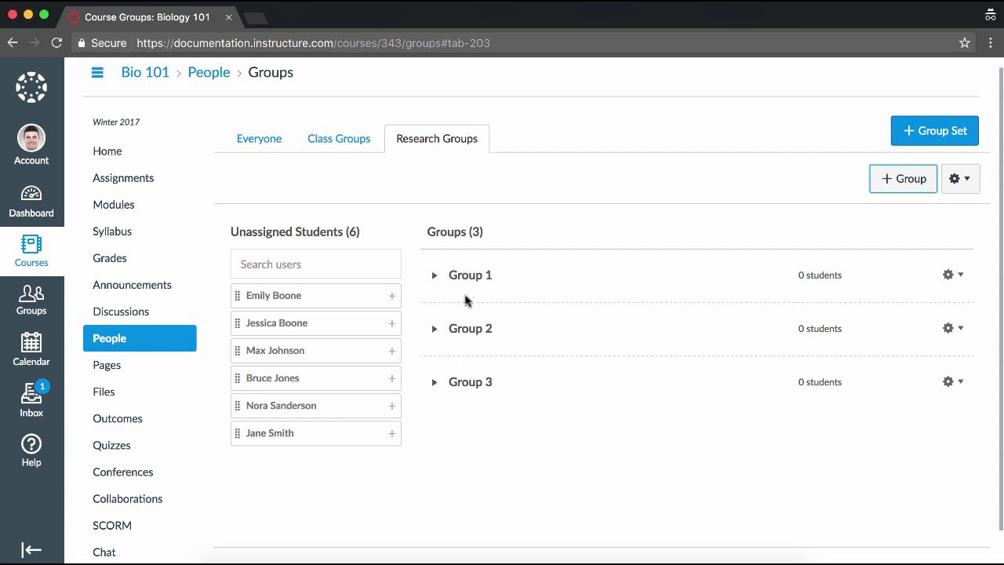
Drag an unassigned student into Group 1 and assign another student to Group 2
click(433, 279)
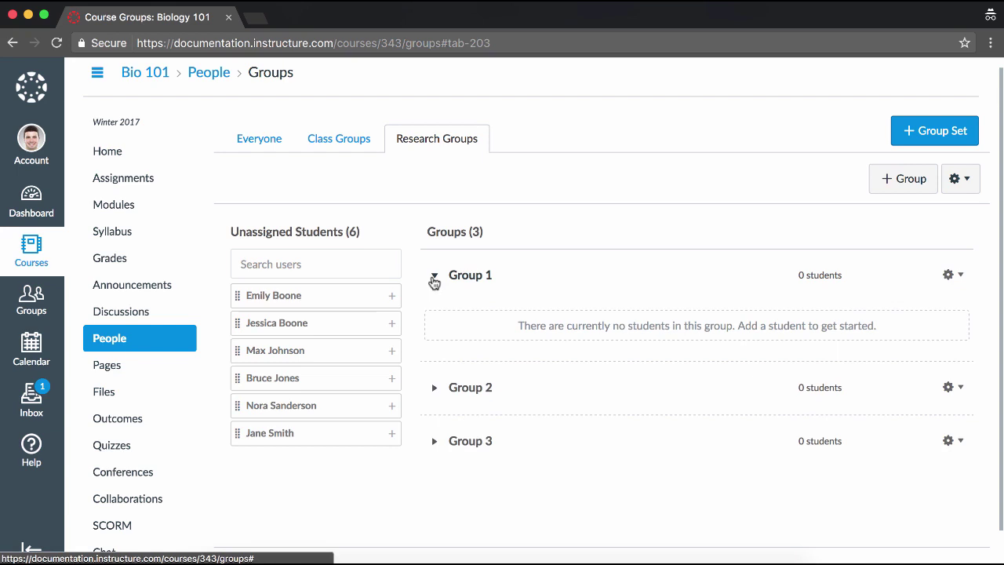
drag(358, 298, 498, 330)
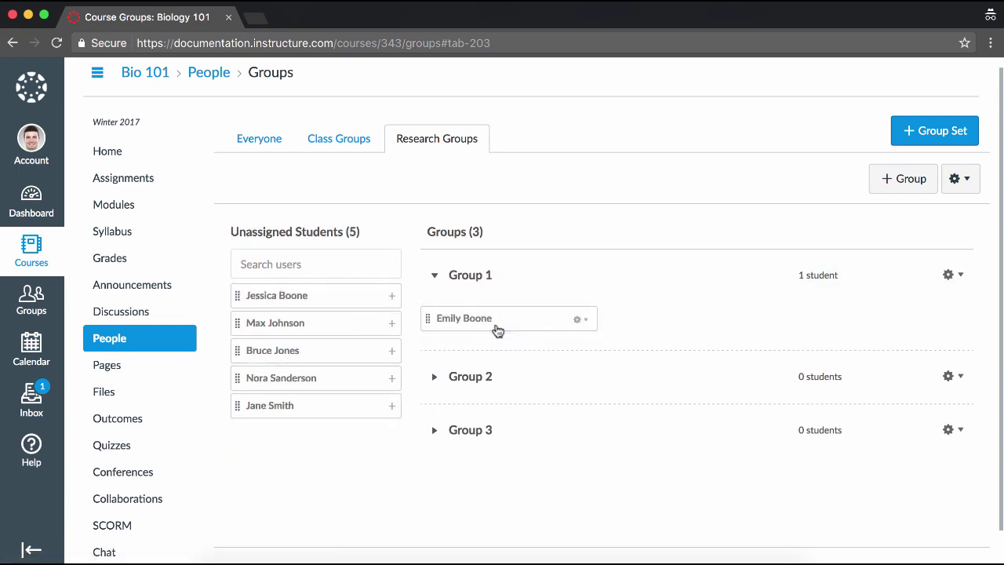
click(393, 299)
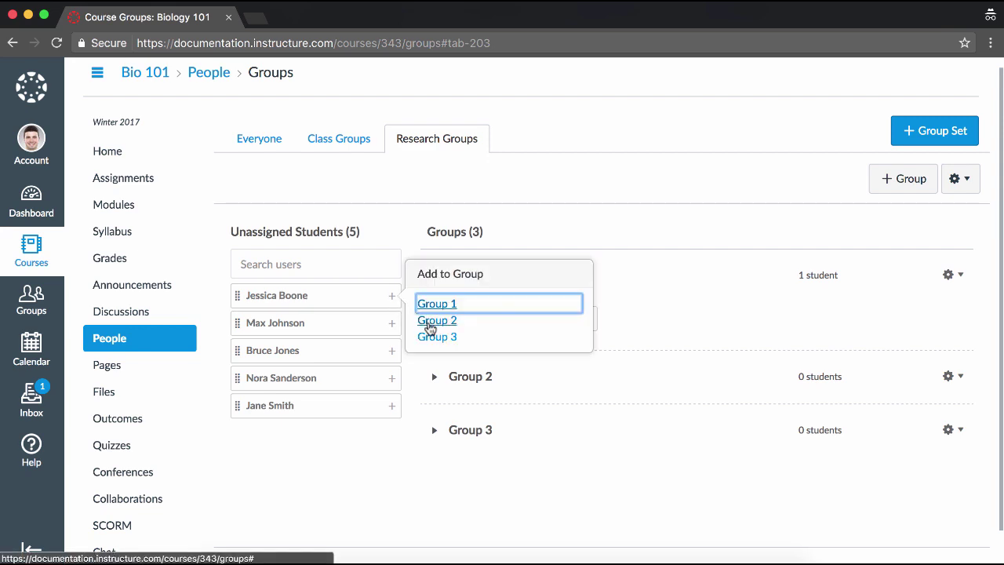
click(429, 327)
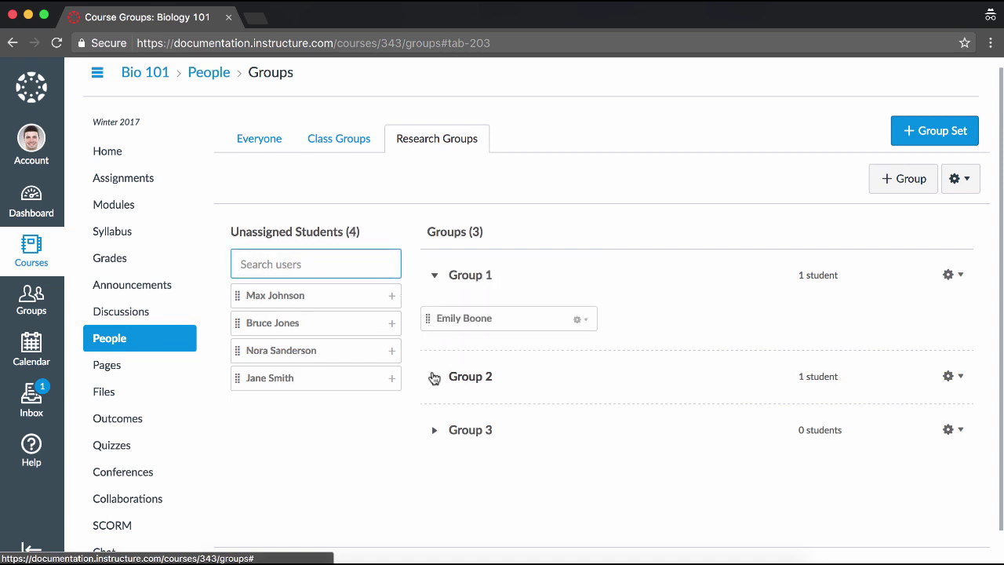
click(434, 377)
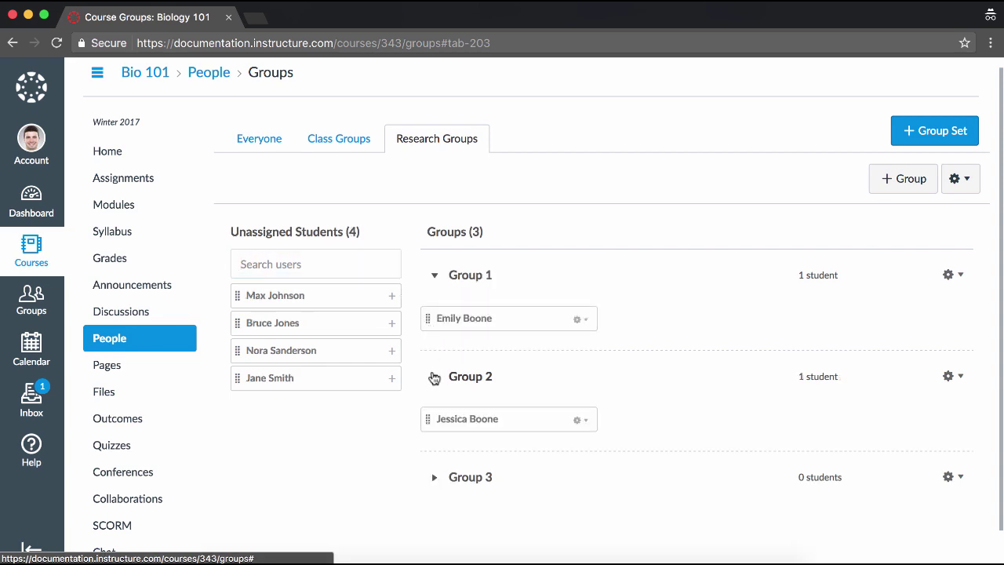
Clear the student search, add the top unassigned student to Group 1, and move Group 1's original member to Group 2
click(278, 265)
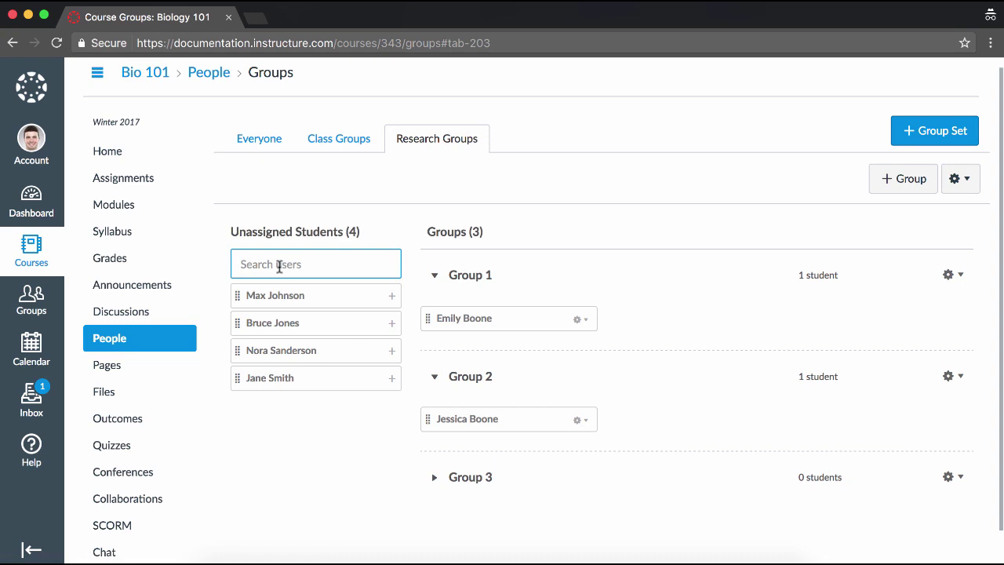
text(Jane)
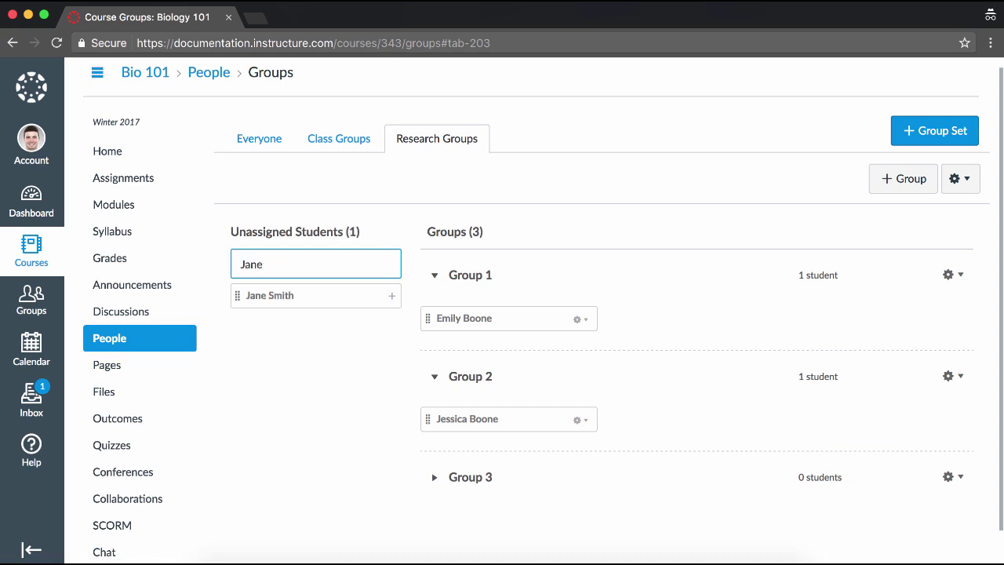
key(super+a)
key(BackSpace)
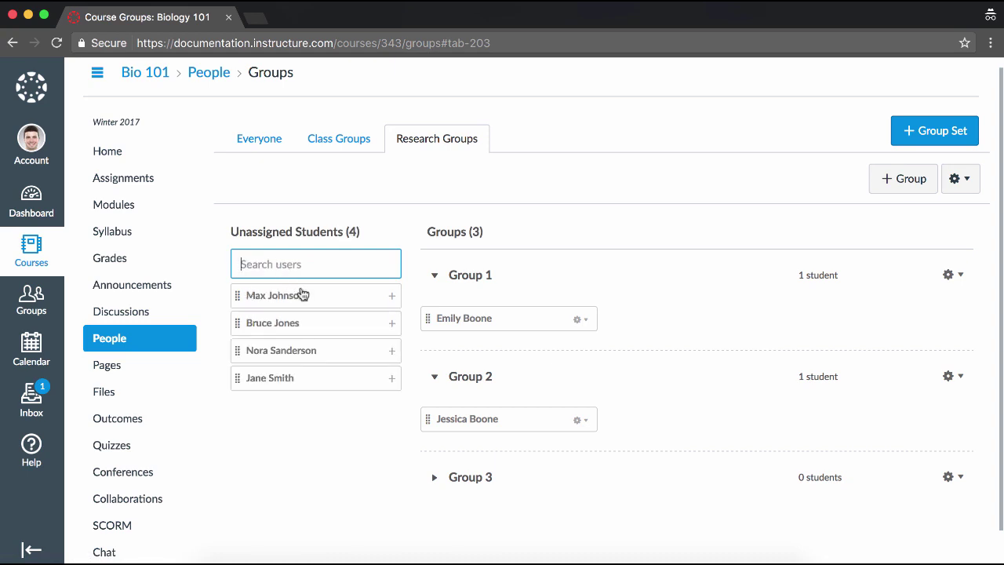
drag(317, 298, 672, 332)
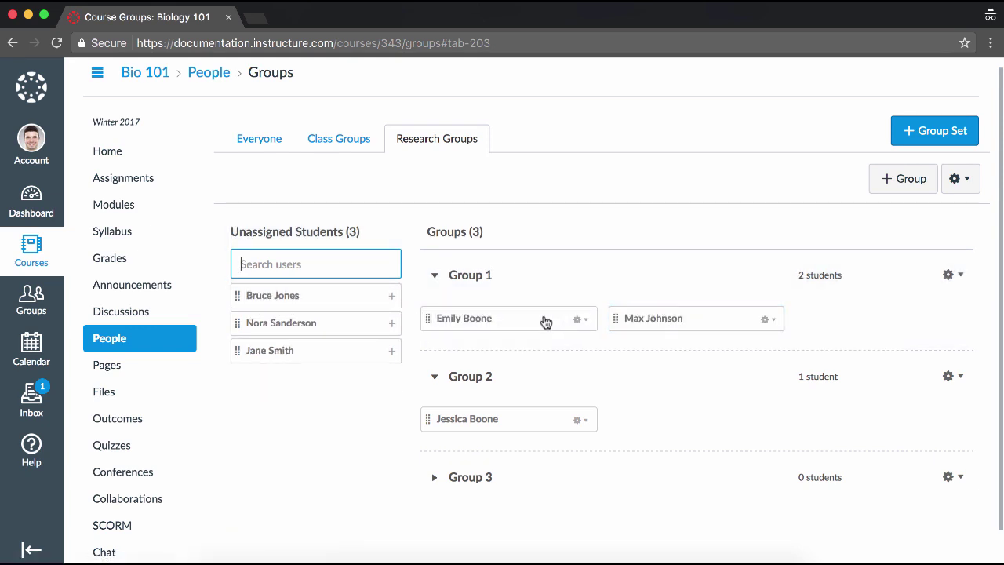
drag(546, 320, 729, 428)
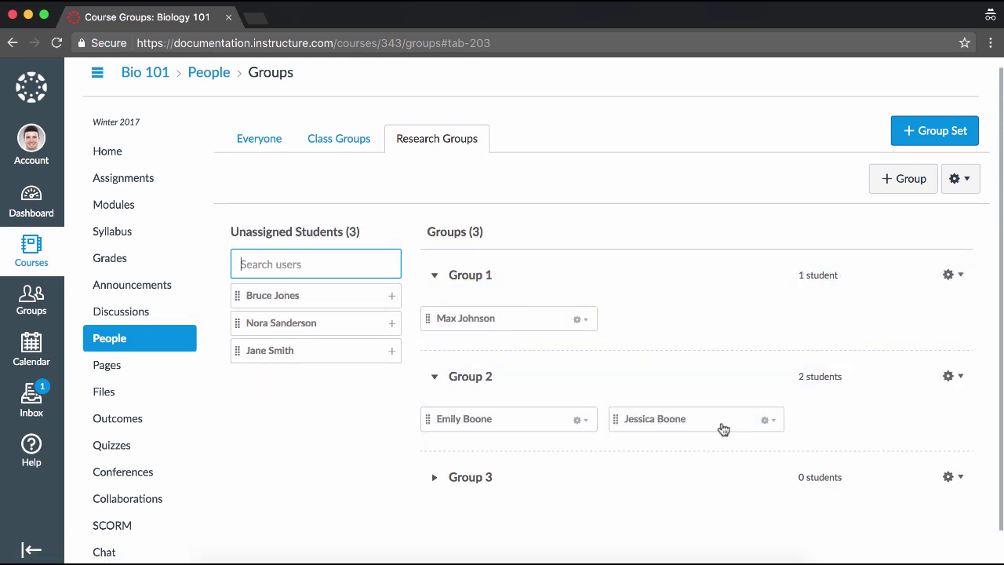
Move the student just placed in Group 2 back to Group 1 via Move To
click(588, 422)
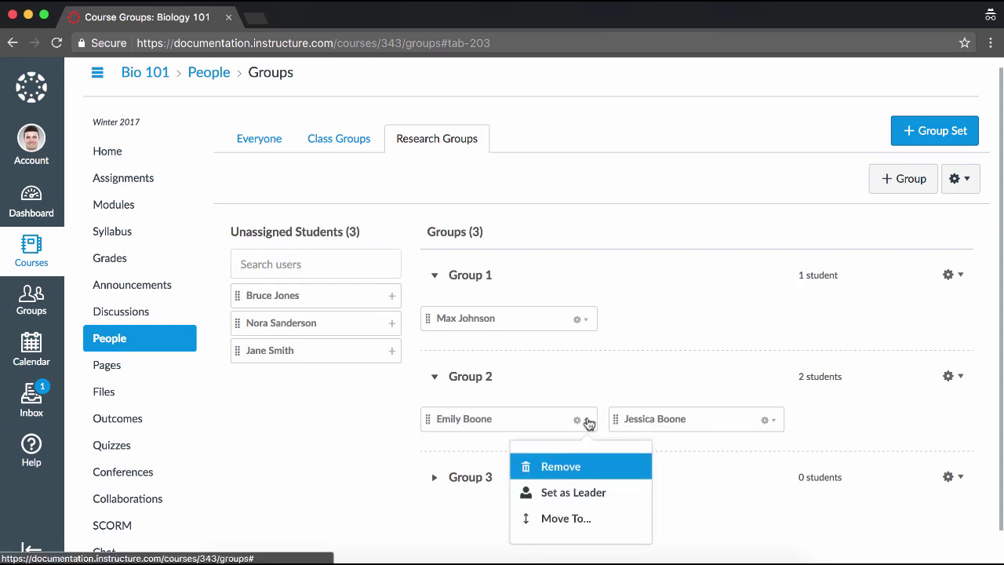
click(597, 518)
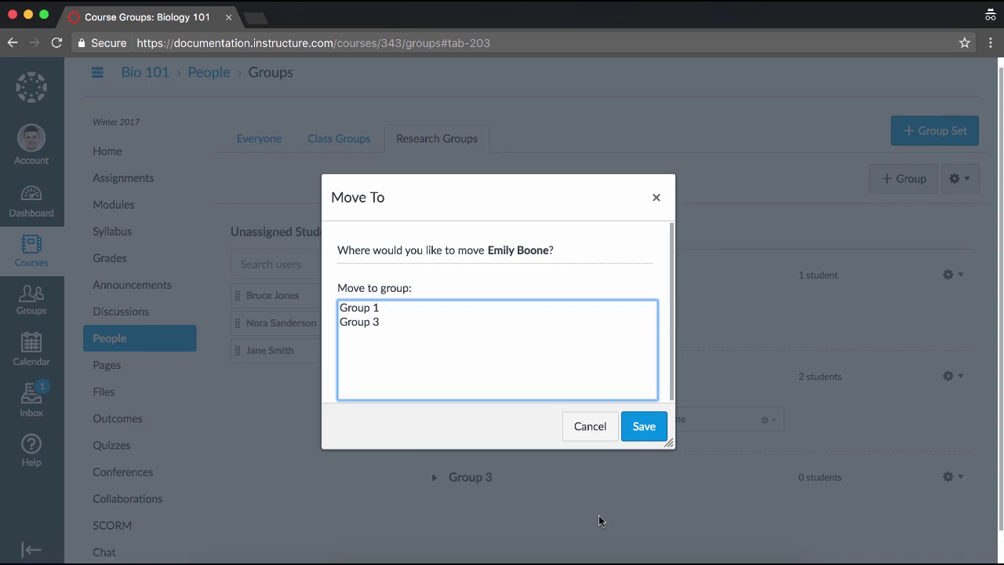
click(380, 313)
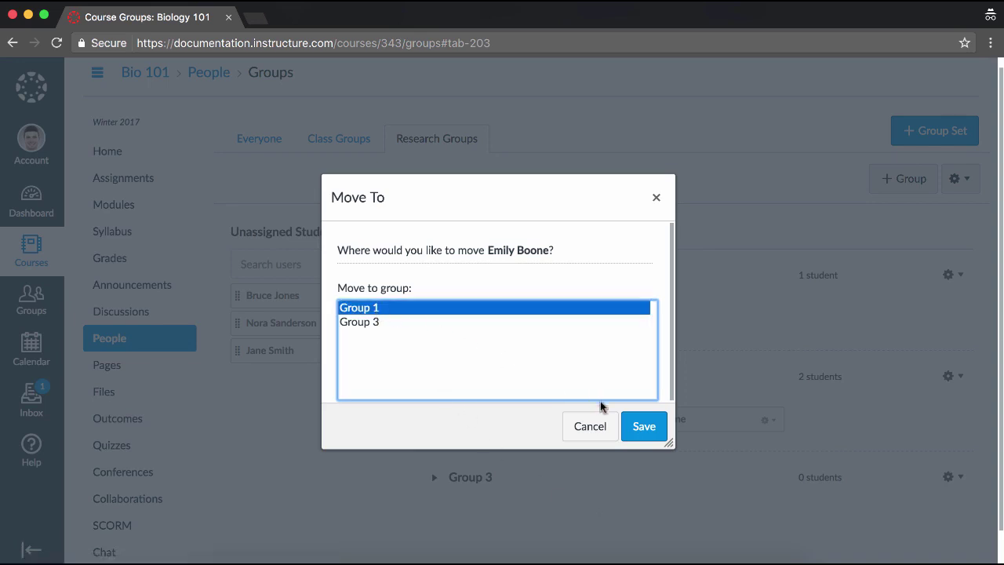
click(641, 427)
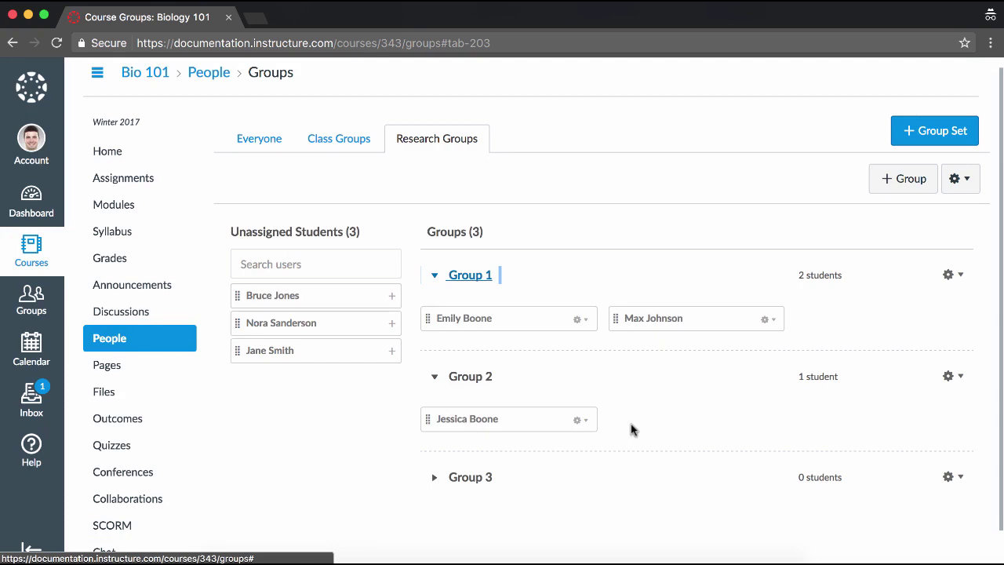
Set Group 1's first student as the group leader
click(588, 322)
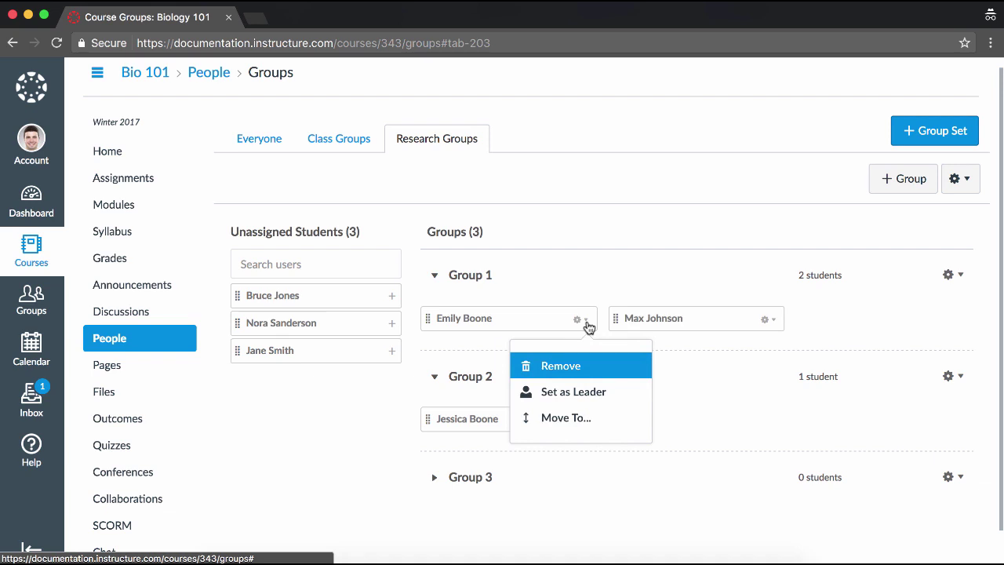
click(618, 391)
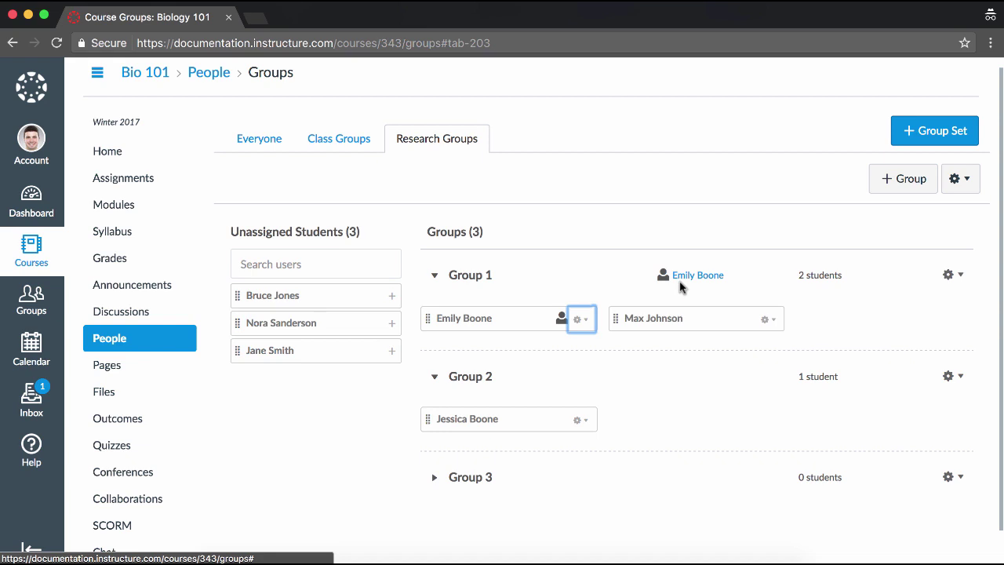
click(960, 180)
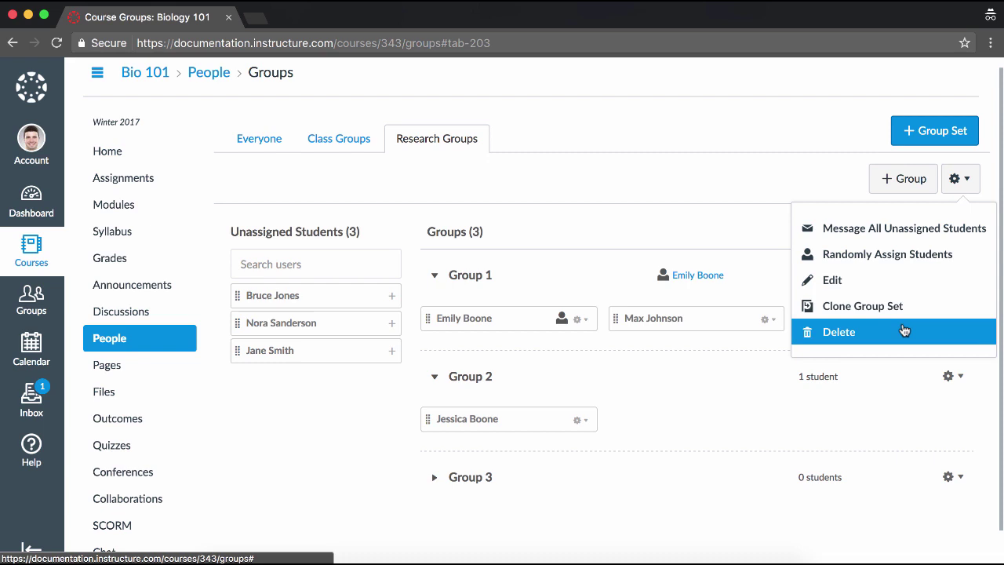
click(994, 416)
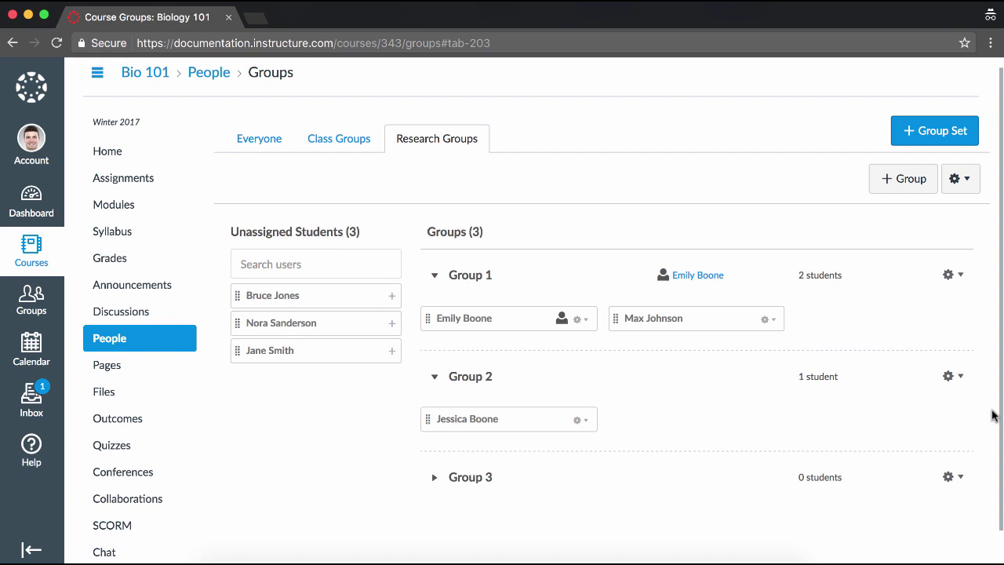
Open the Areas of Research assignment for editing and scroll to its Group Assignment section
click(153, 180)
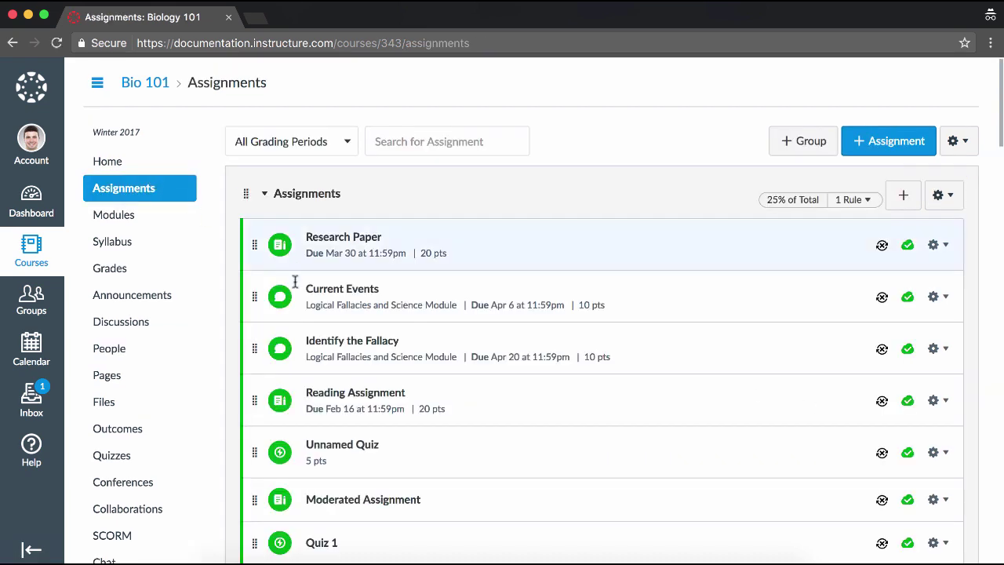
scroll(283, 298, down, 5)
scroll(313, 304, down, 2)
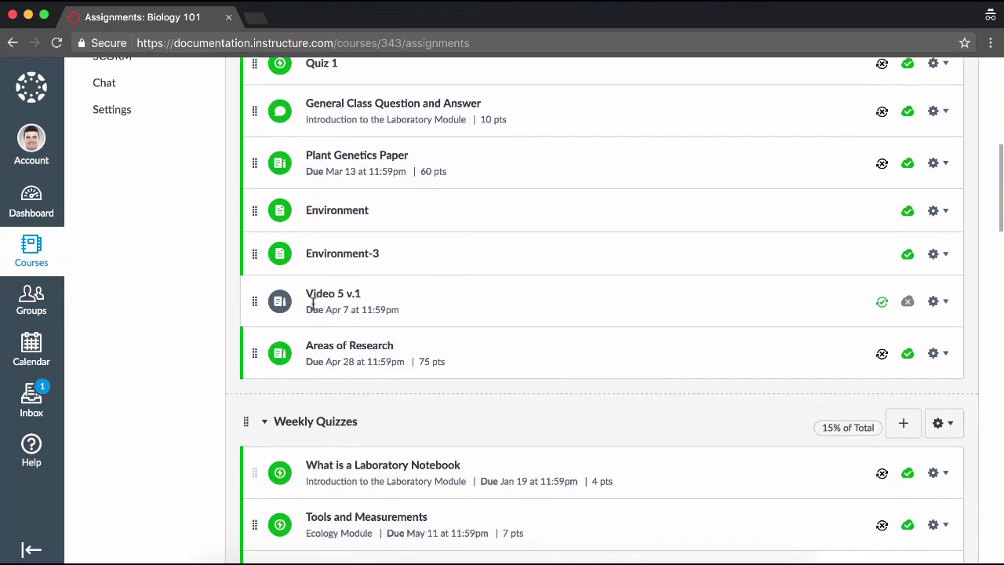
click(342, 350)
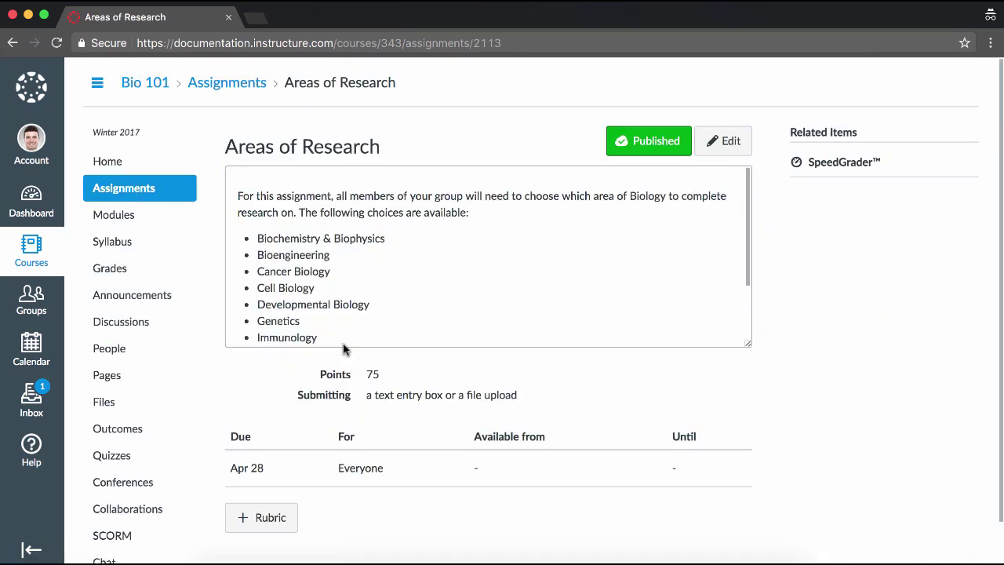
click(711, 146)
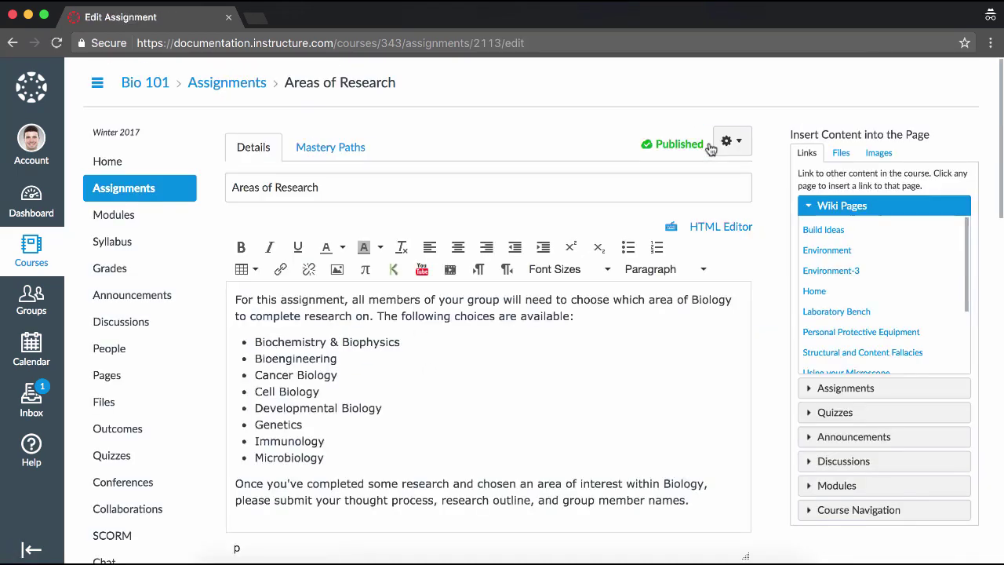
scroll(710, 149, down, 8)
scroll(710, 149, down, 2)
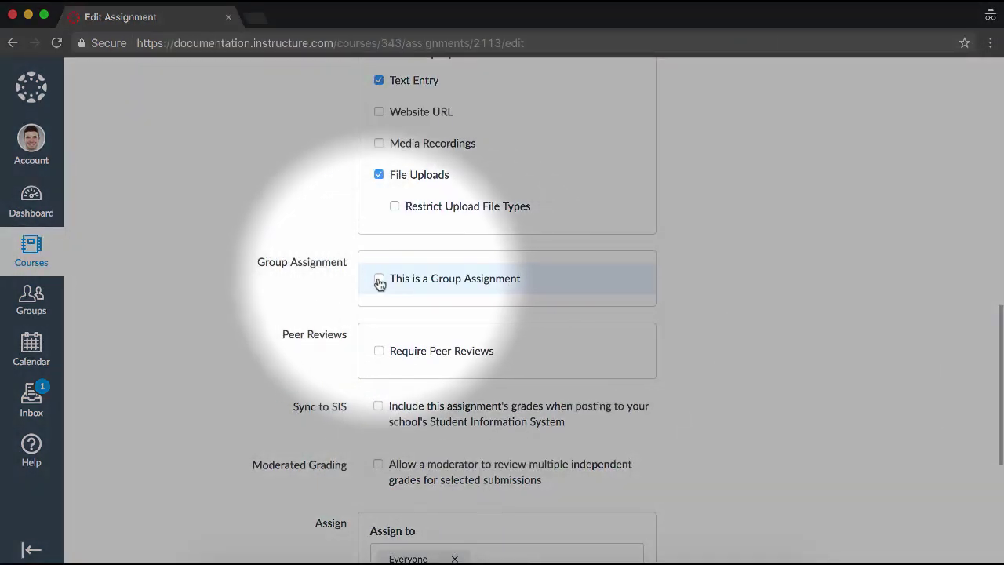
Turn Areas of Research into a group assignment assigned to the Research Groups set, then save
click(380, 281)
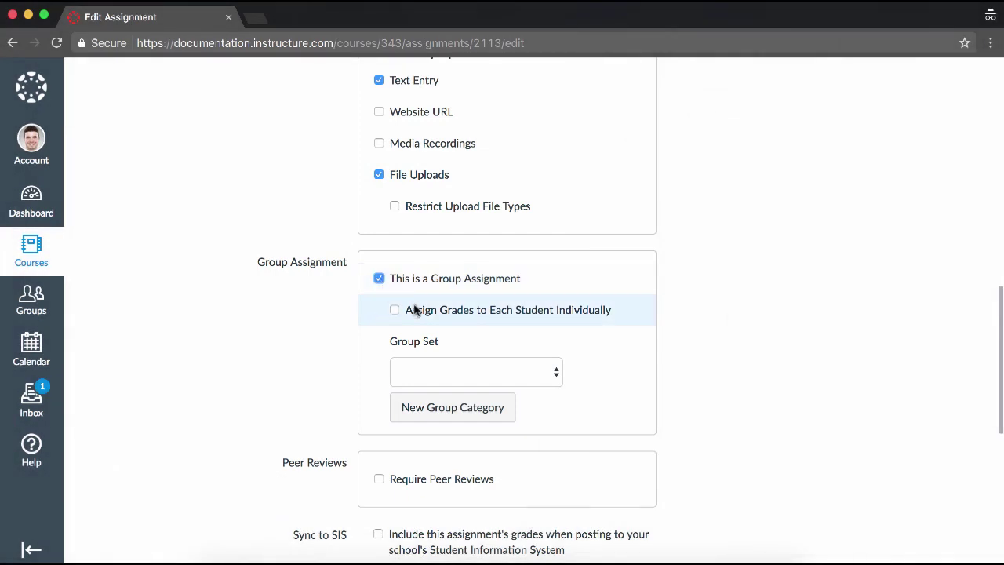
click(493, 371)
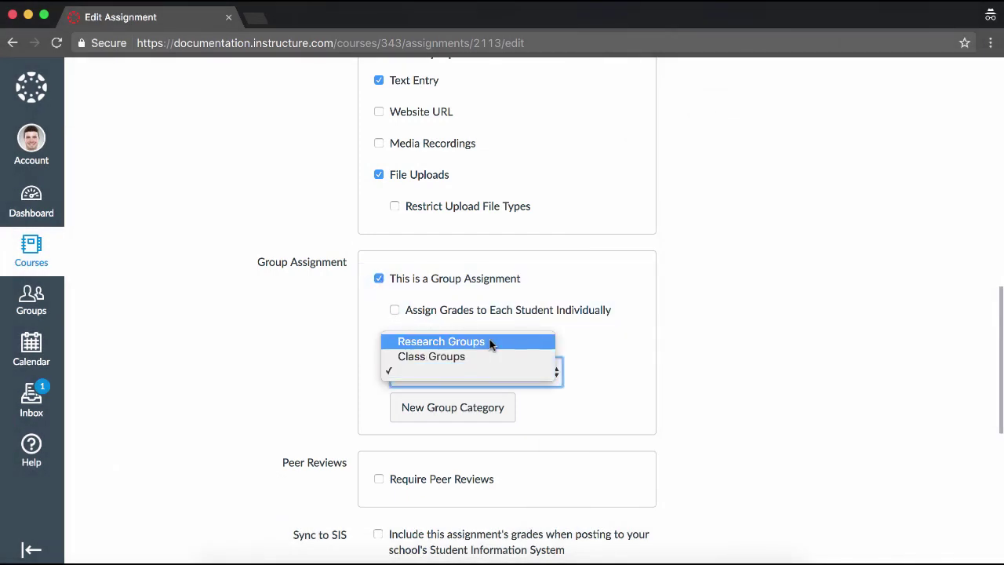
click(489, 340)
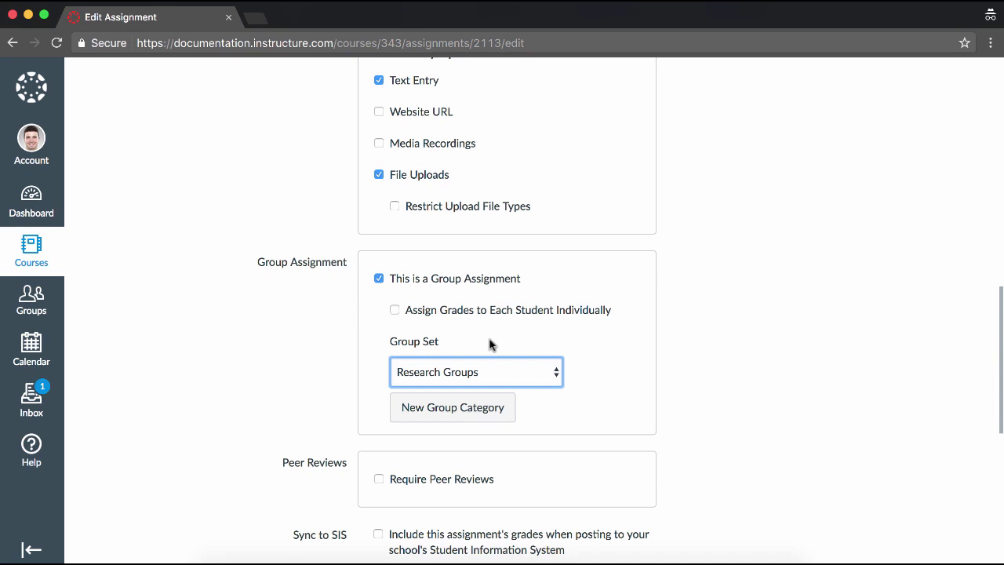
scroll(494, 343, down, 10)
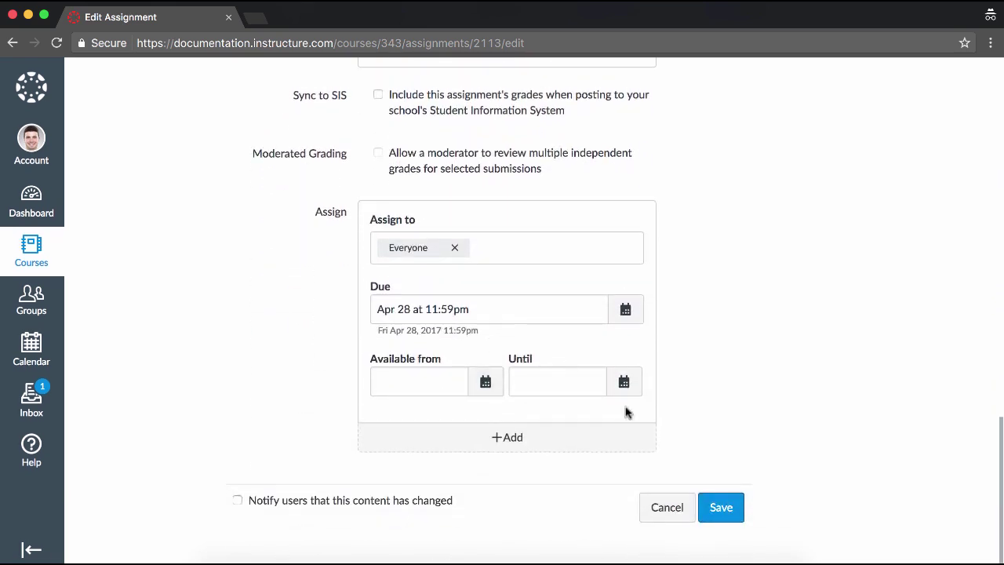
click(721, 509)
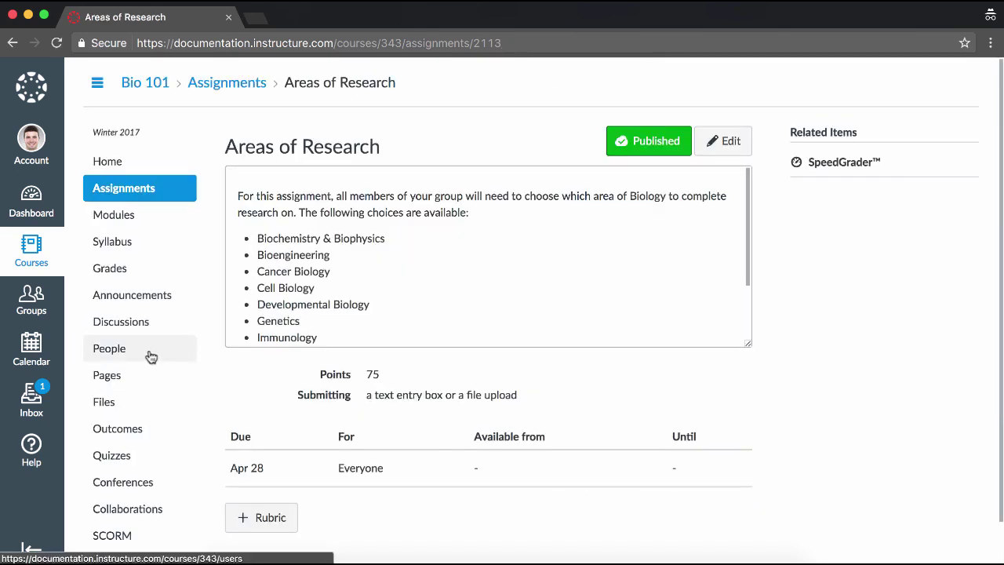
Open Group 1's homepage from the Research Groups tab on the course People page
click(150, 357)
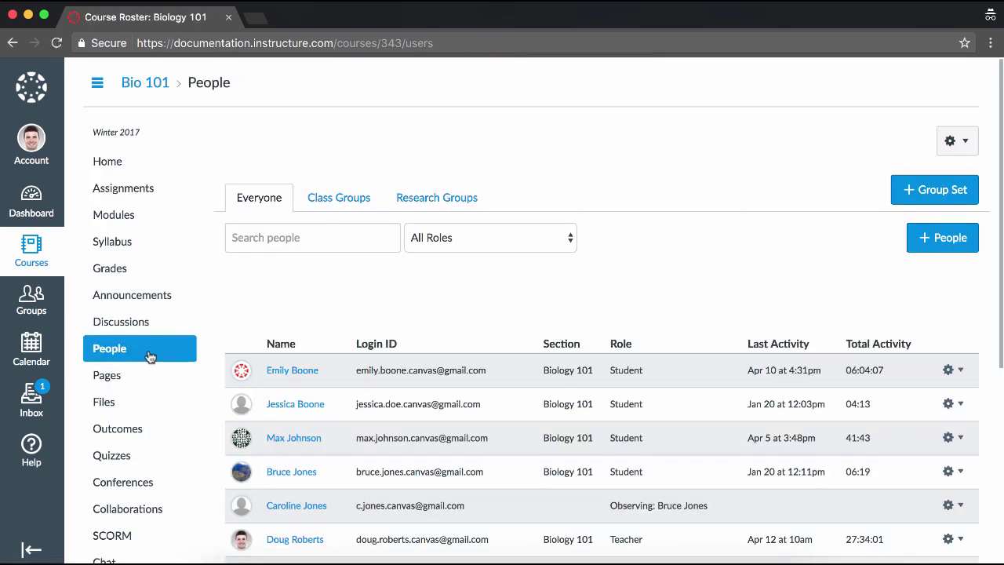
click(424, 206)
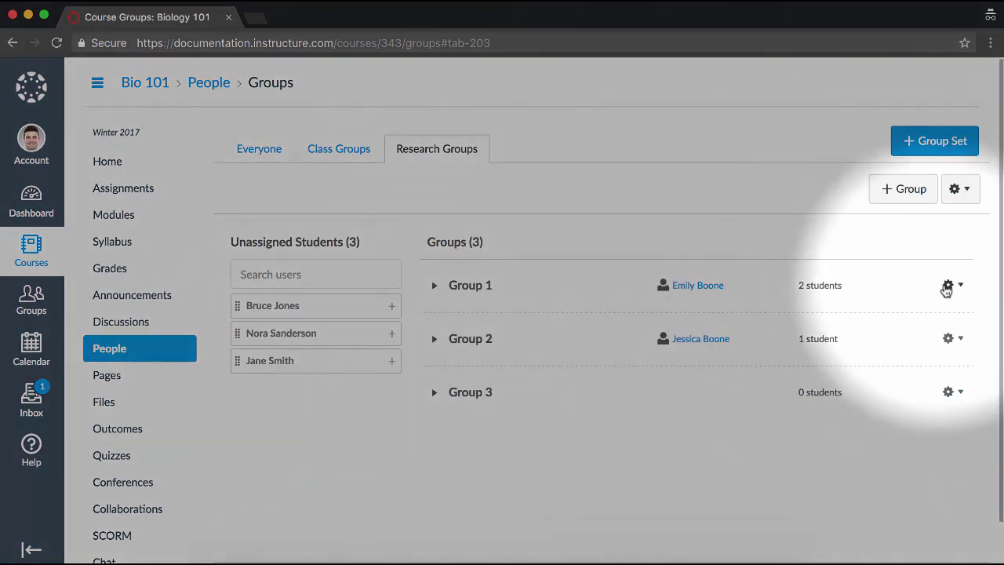
click(950, 285)
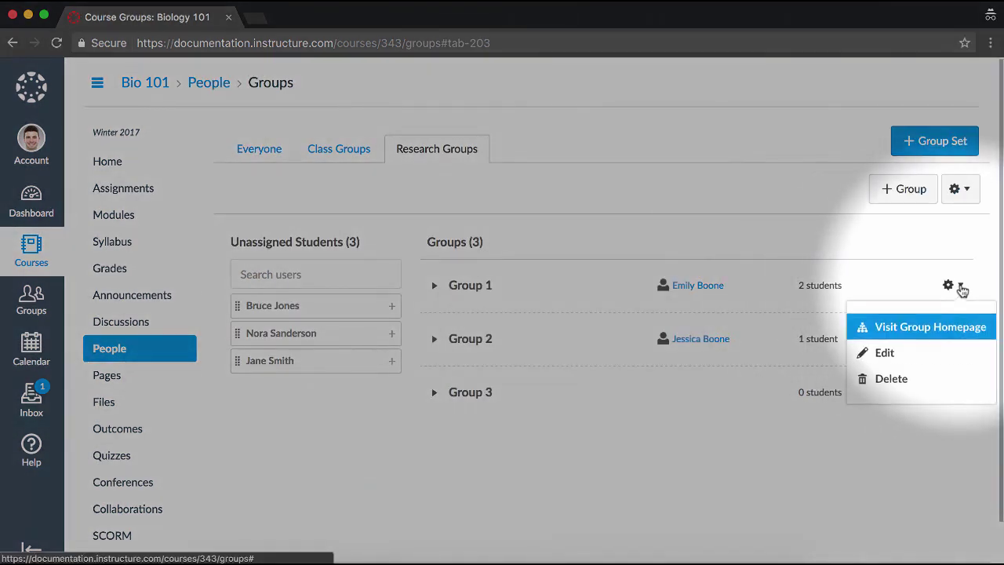
click(929, 335)
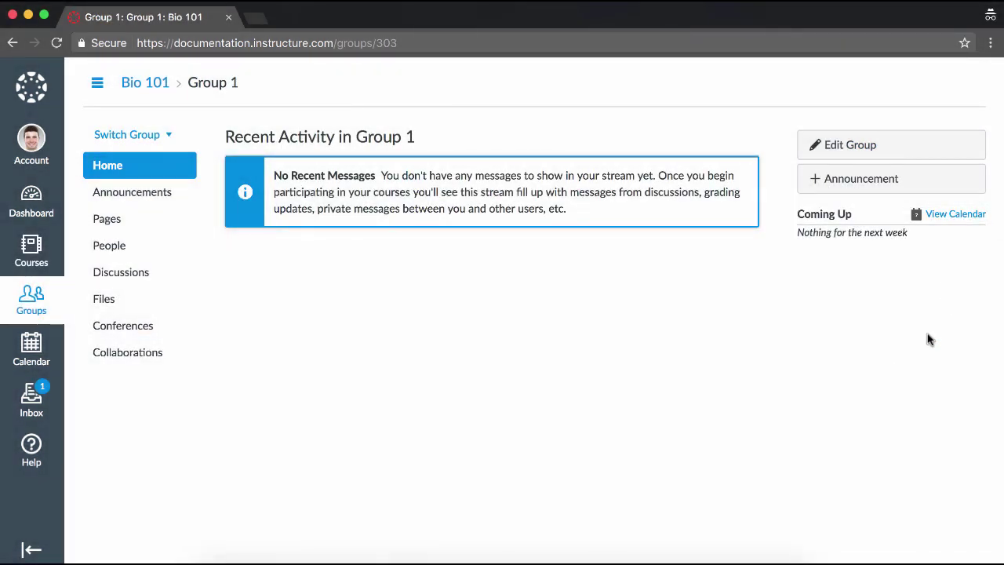